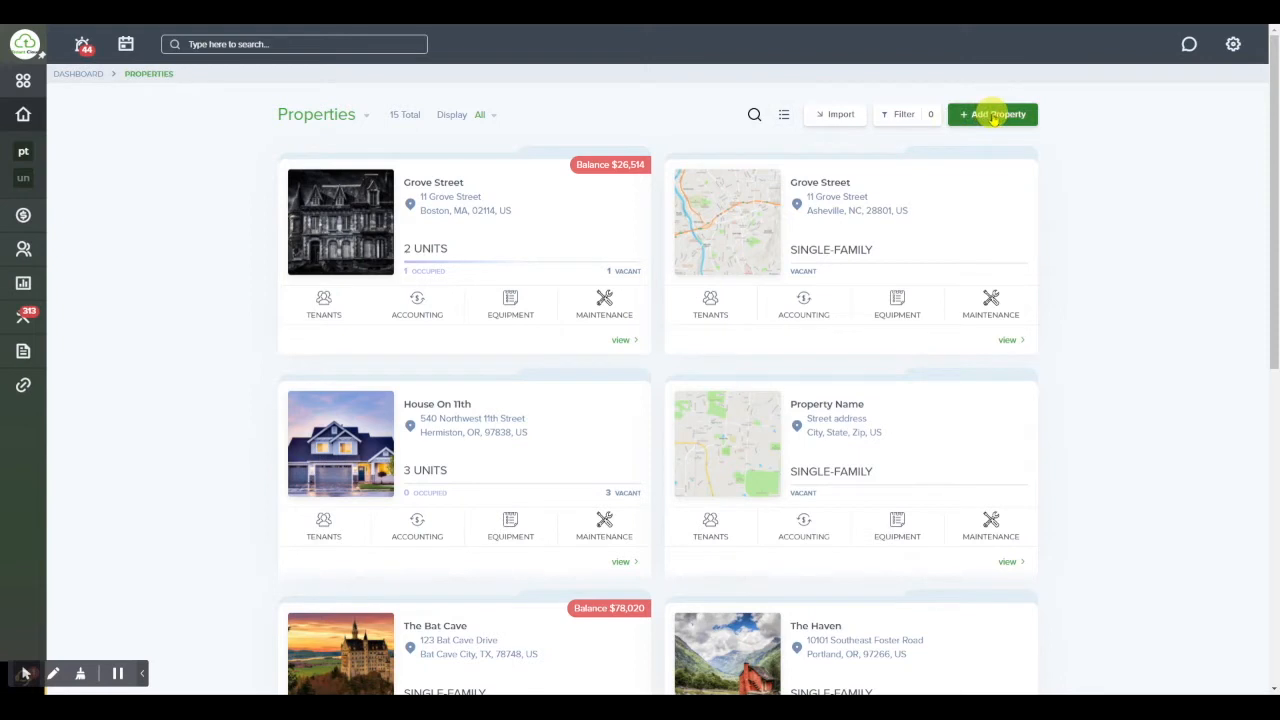
Start a new property from the Properties page with Add Property
left_click(993, 117)
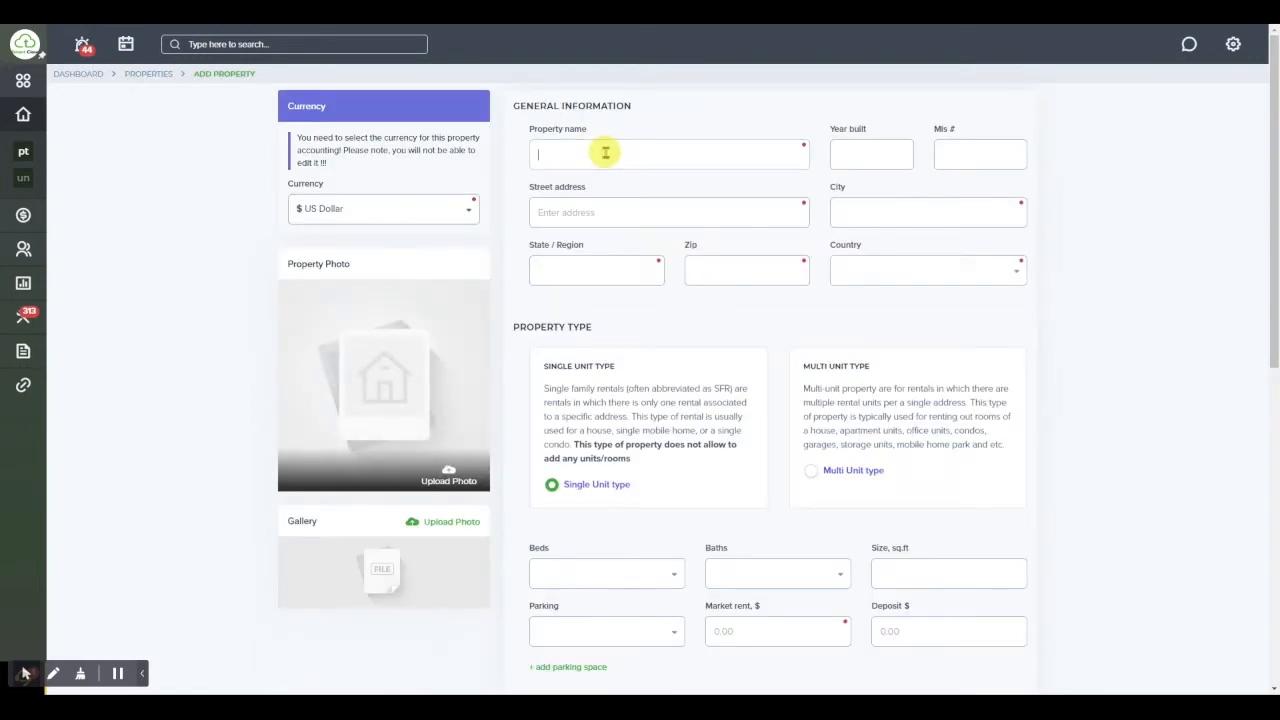
Enter 'Test Property' as the property name
left_click(605, 152)
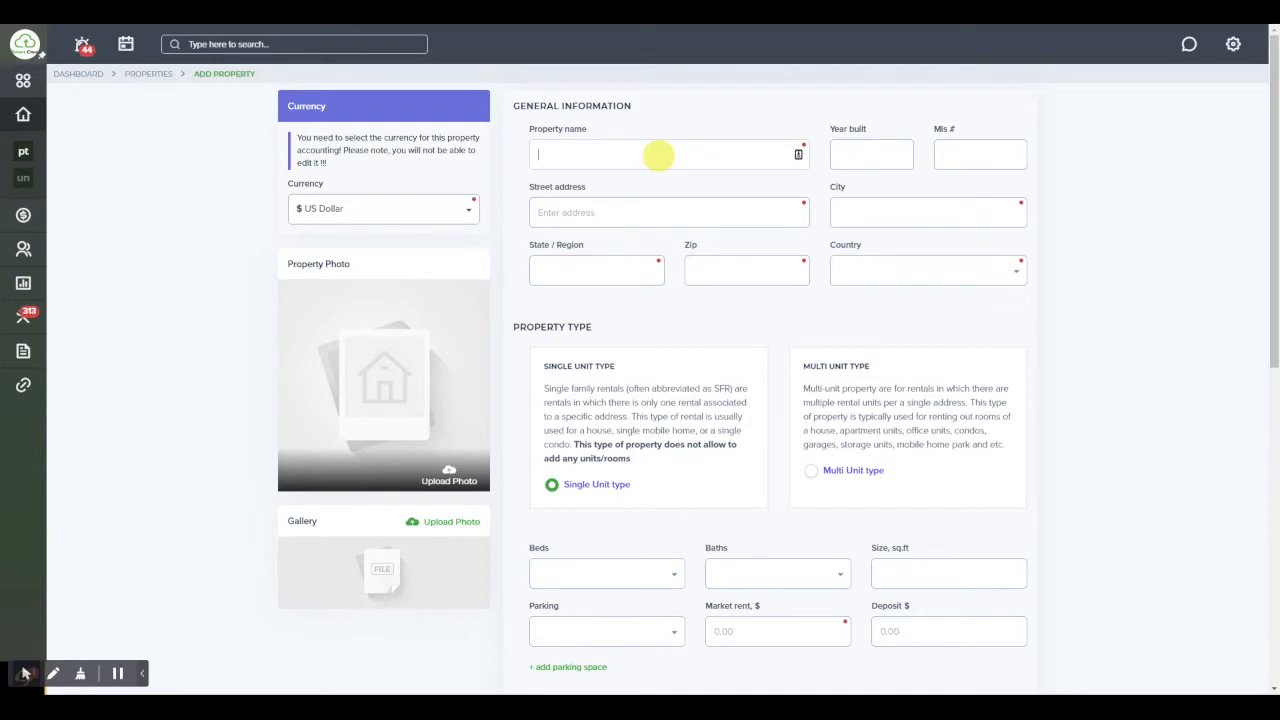
type("Test Property")
left_click(876, 153)
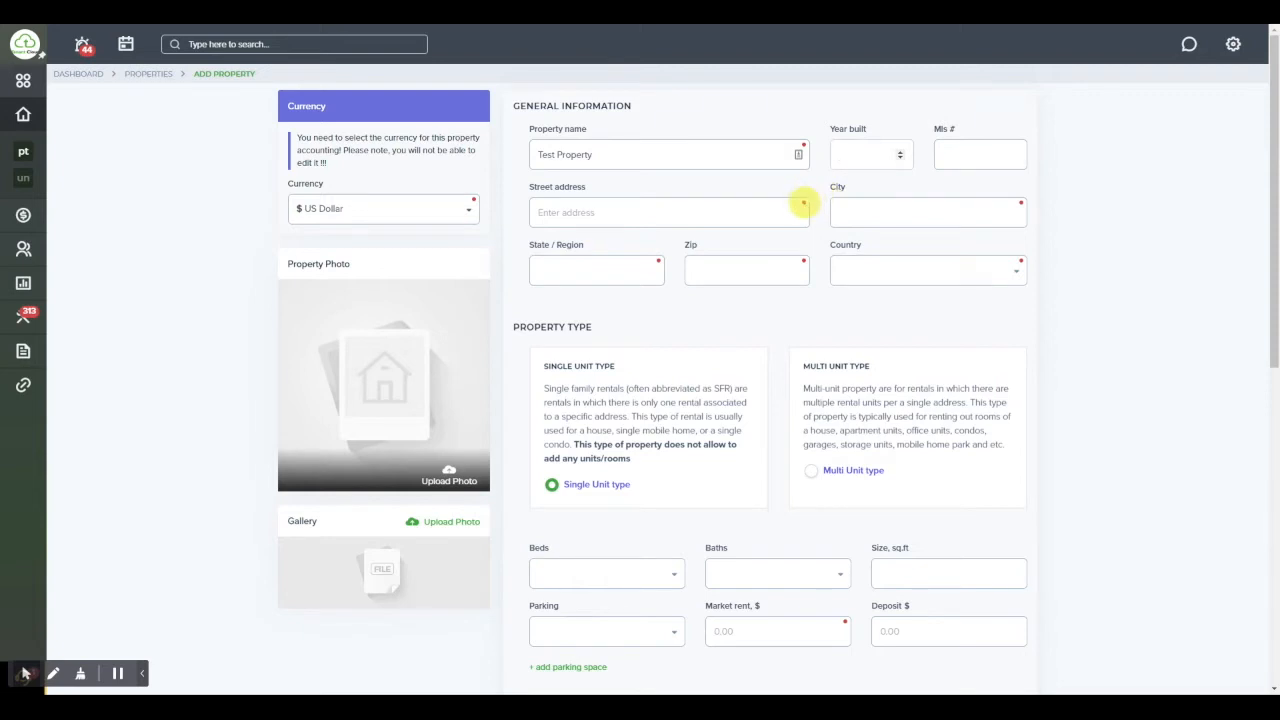
left_click(654, 215)
type("1234")
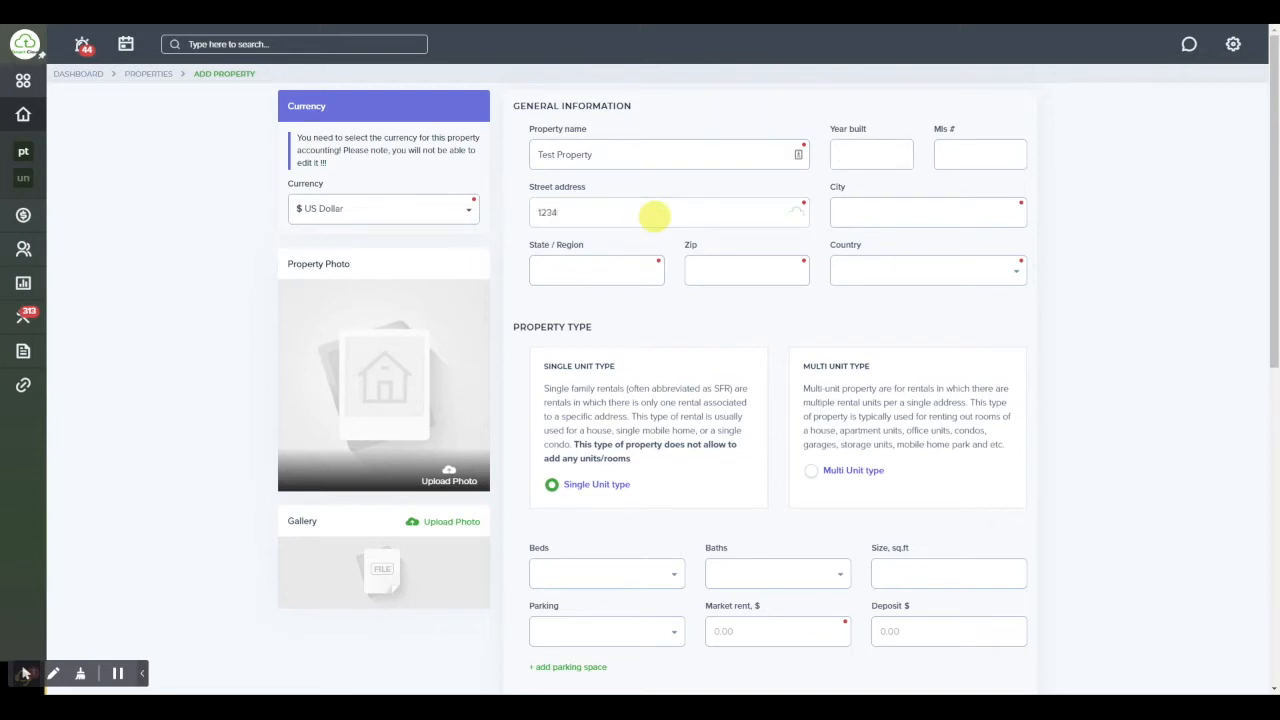
left_click(694, 240)
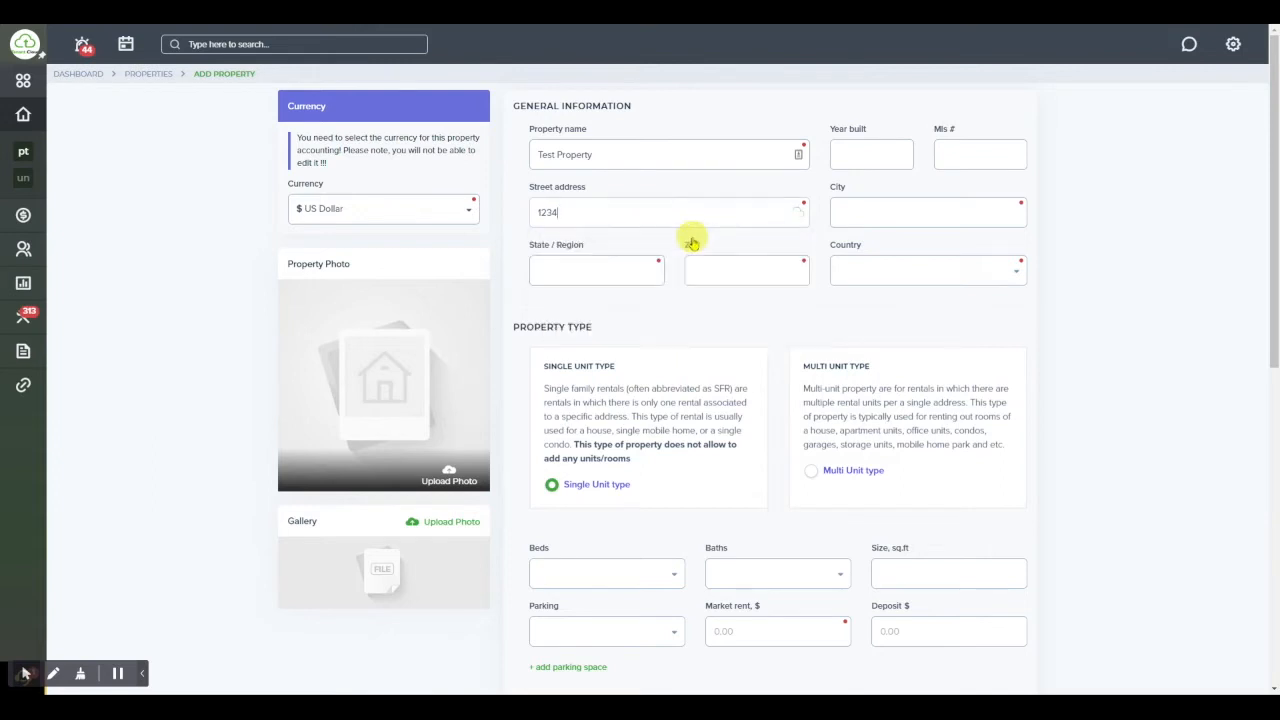
left_click(914, 209)
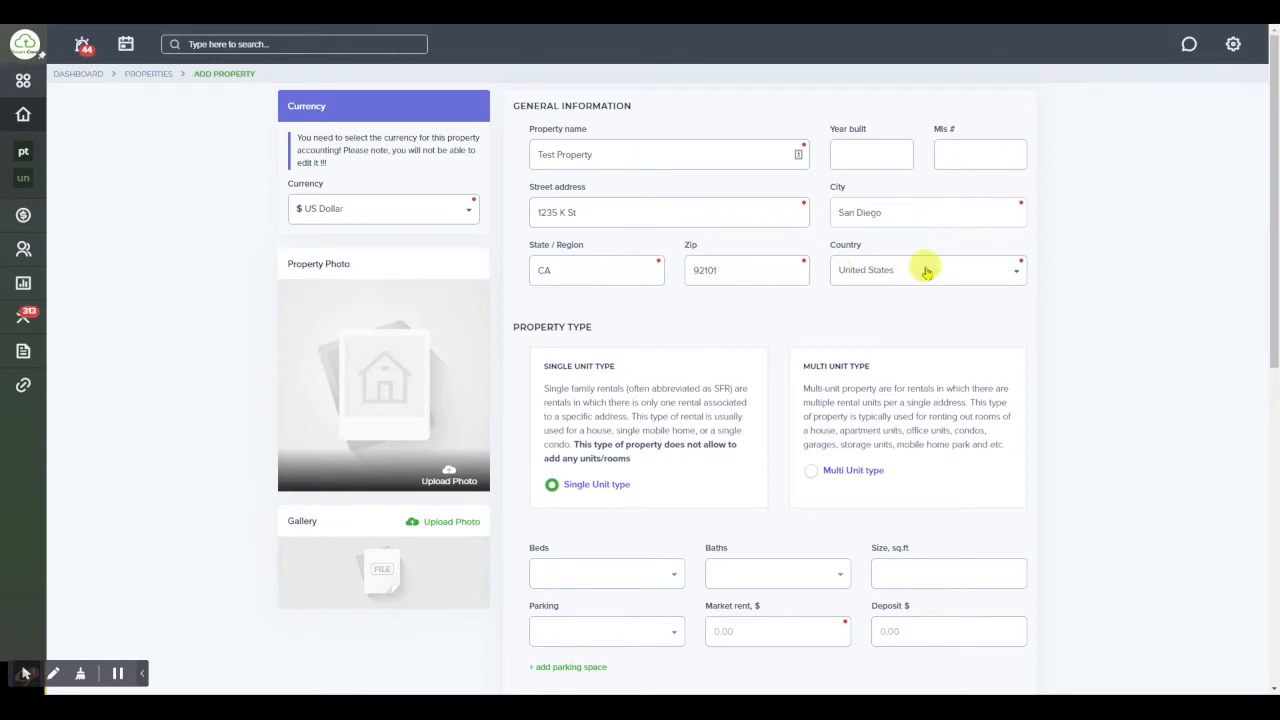
scroll(768, 366, "down", 2)
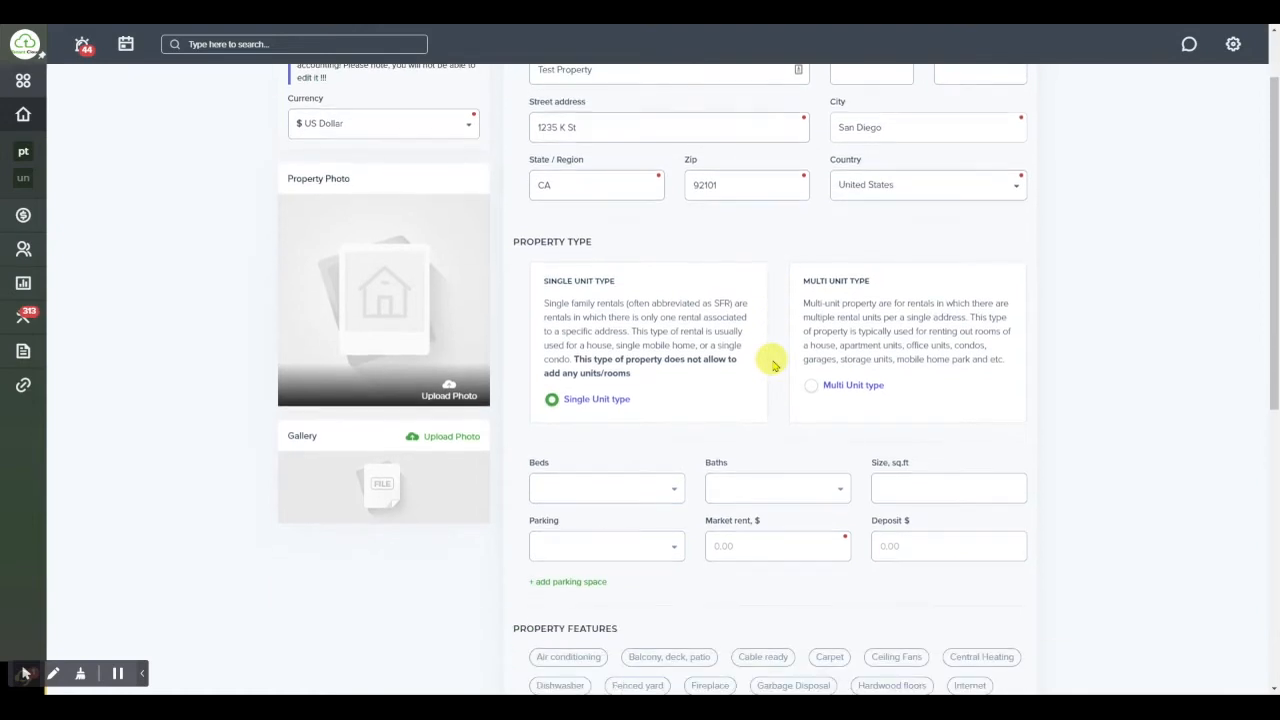
scroll(645, 215, "down", 1)
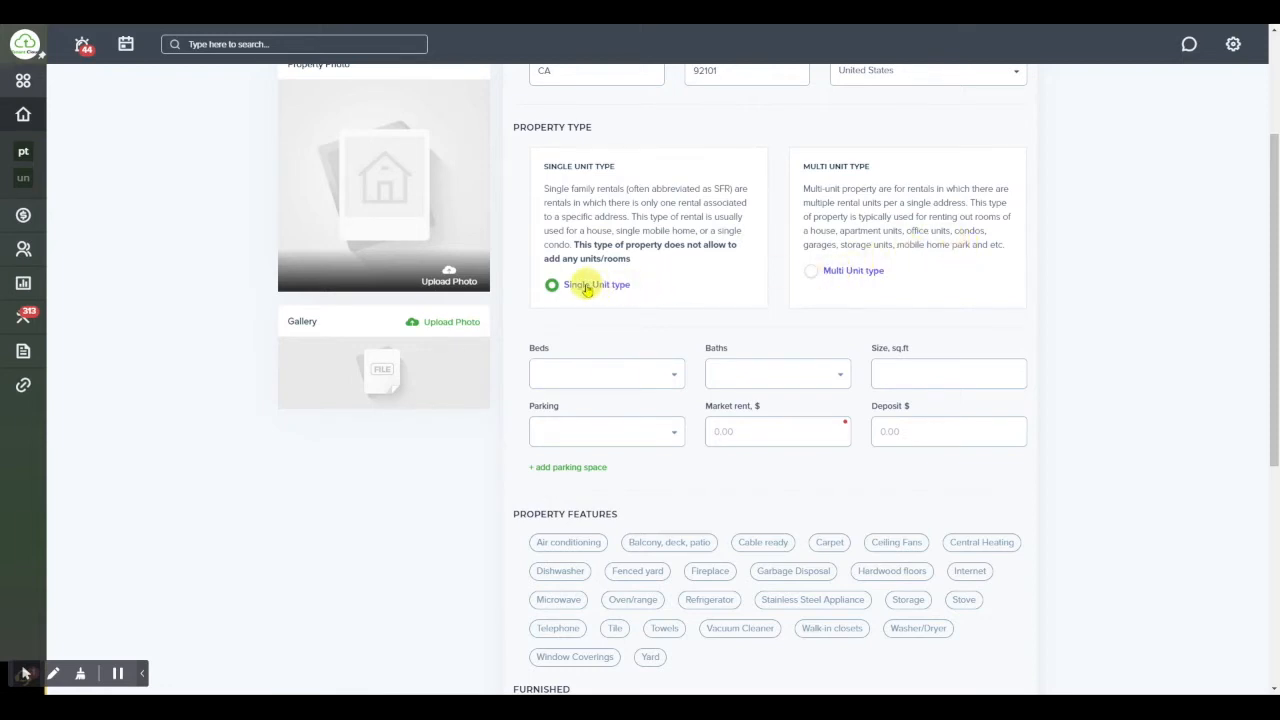
Set 1 bed, 1 bath, 750 sq.ft size and 1 parking space
left_click(604, 383)
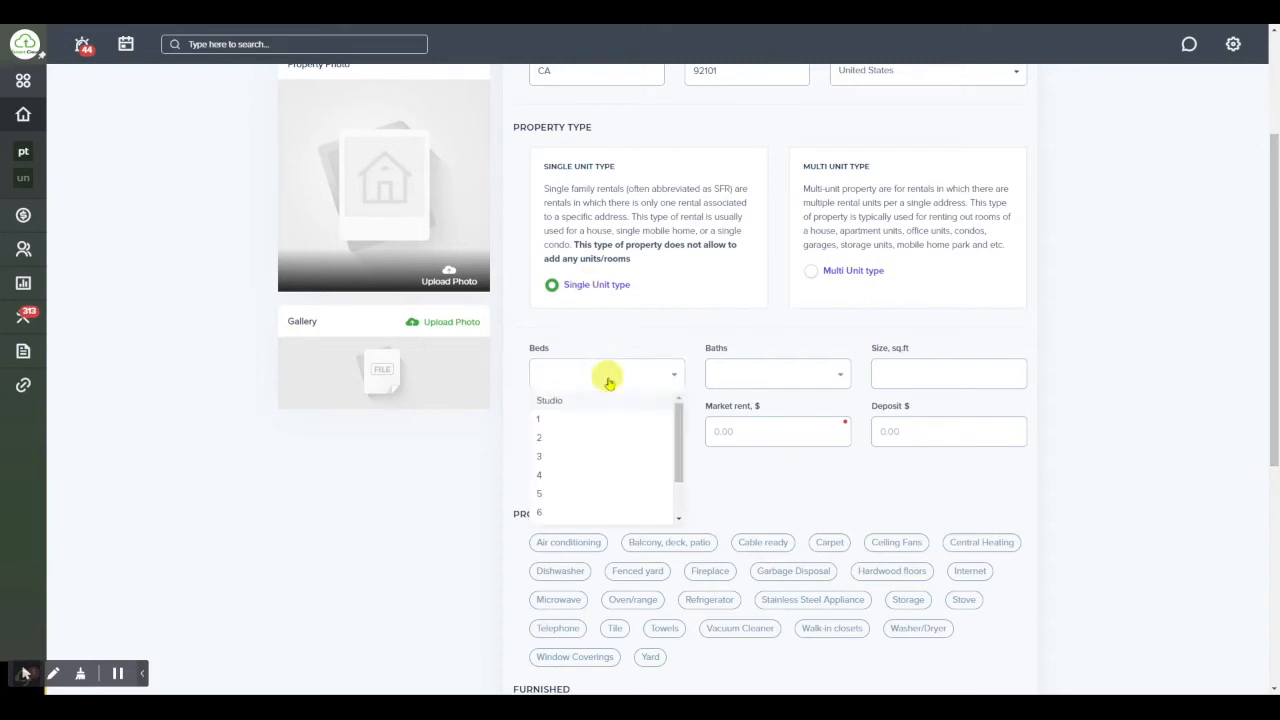
left_click(590, 420)
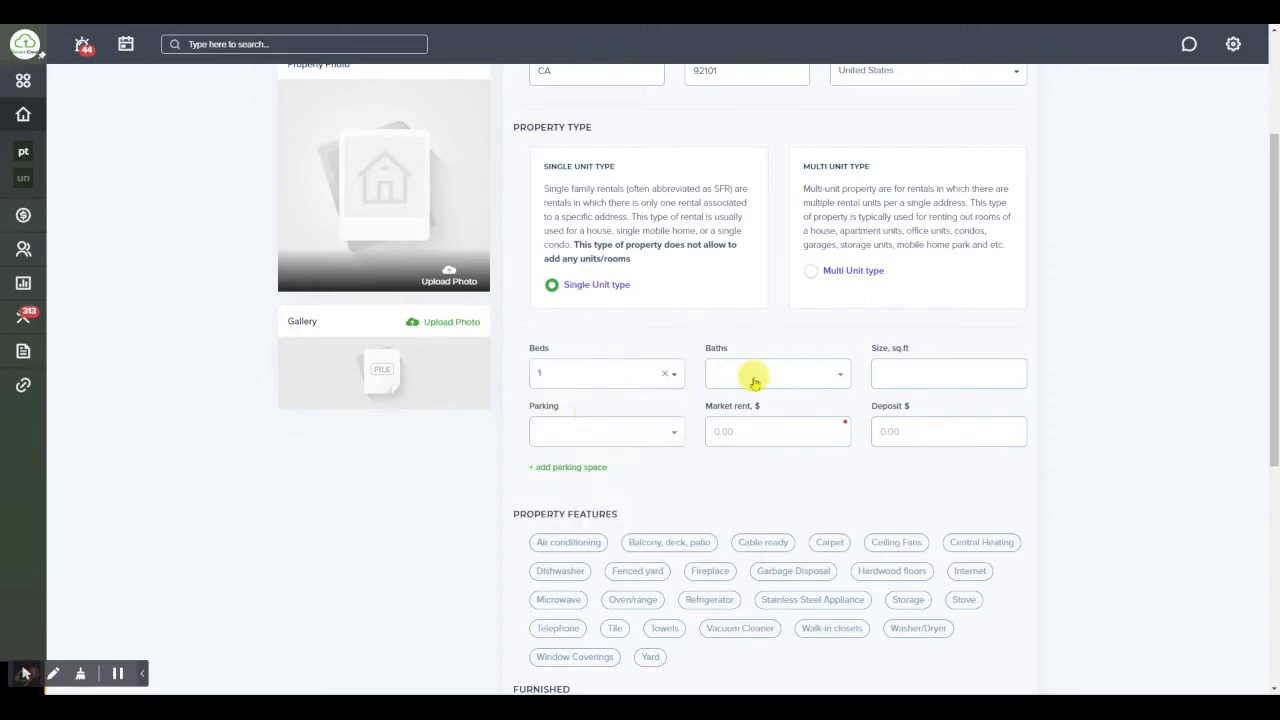
left_click(755, 381)
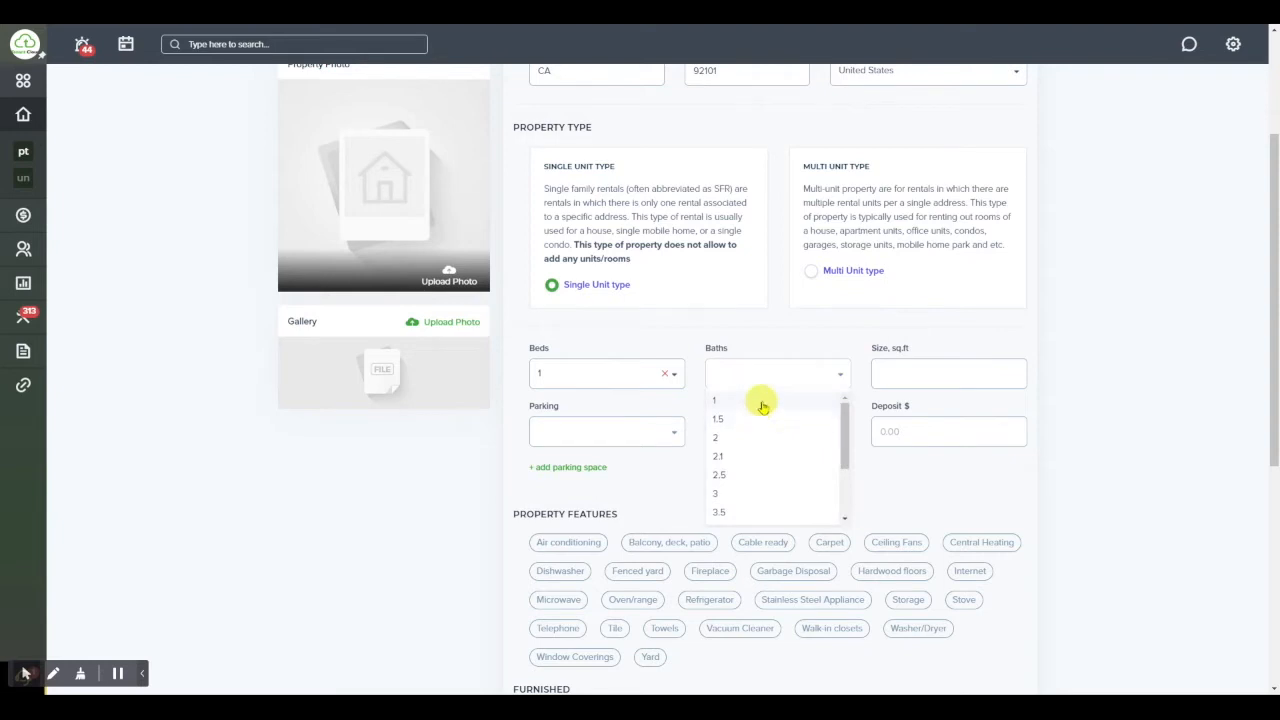
left_click(983, 375)
left_click(949, 376)
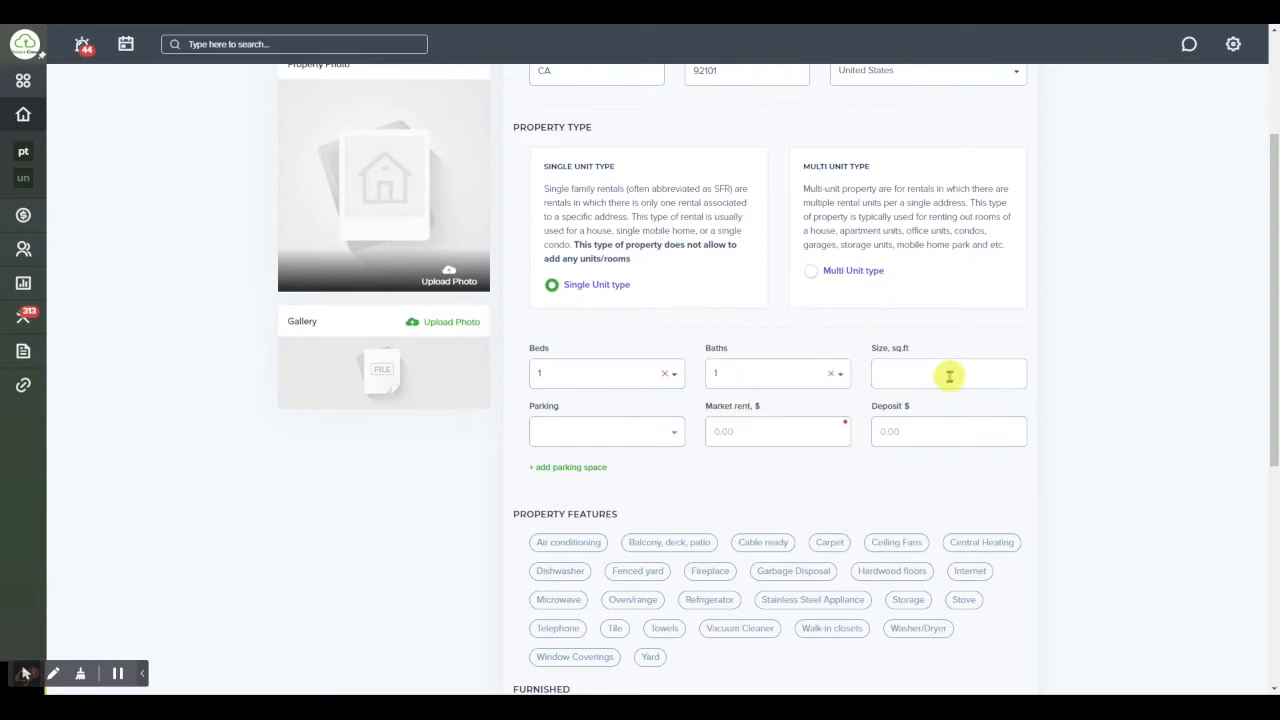
type("750")
left_click(603, 430)
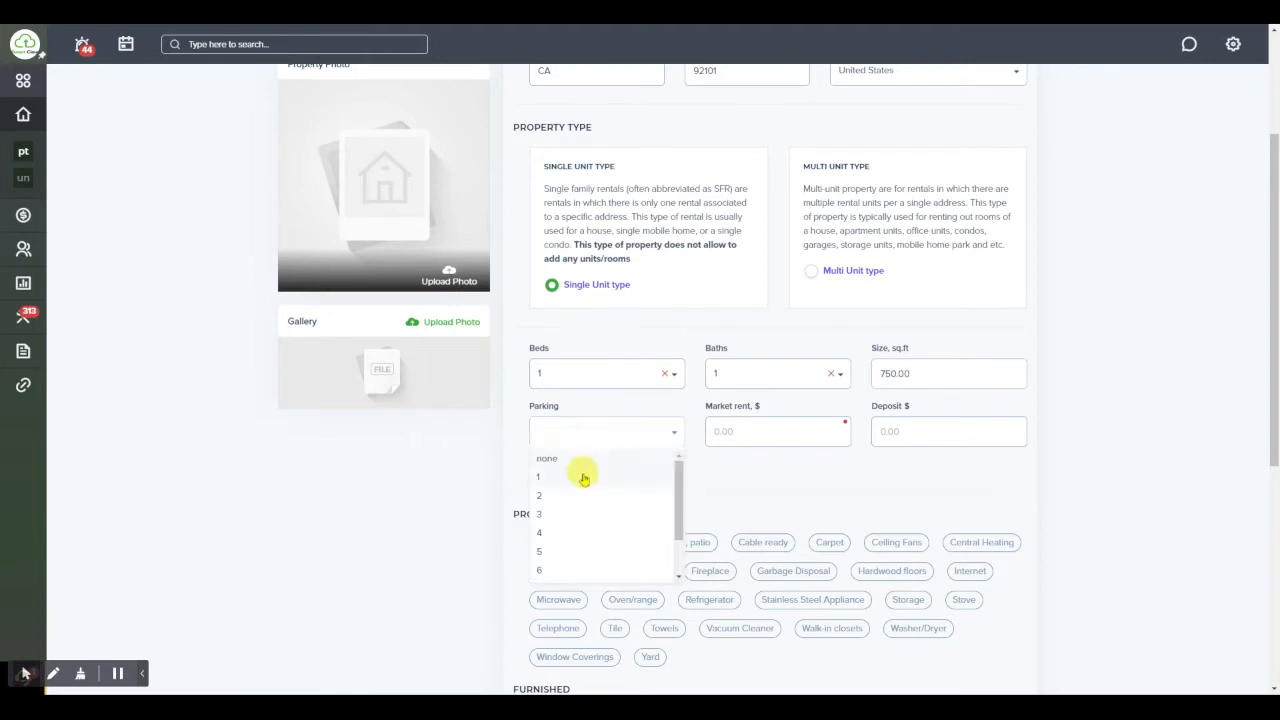
left_click(584, 478)
Enter a $1,000 market rent and a $500 deposit
left_click(770, 433)
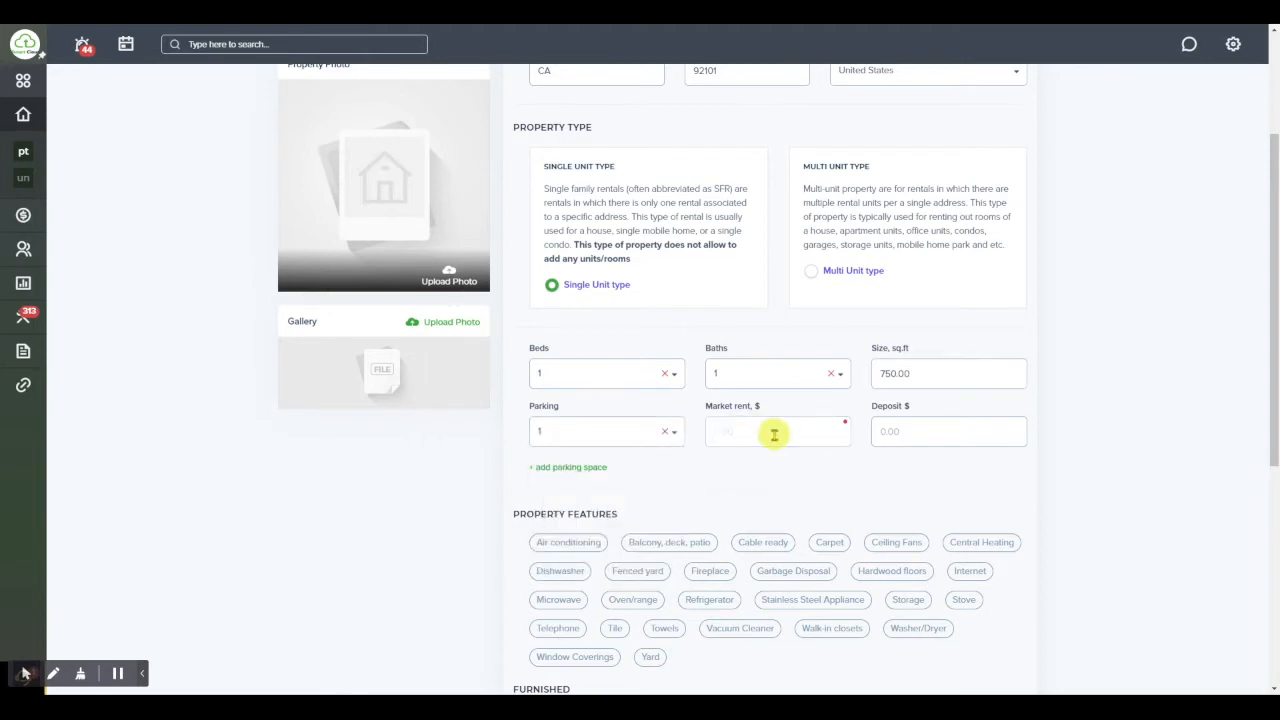
type("1000")
left_click(918, 436)
type("500")
left_click(770, 490)
scroll(770, 490, "down", 2)
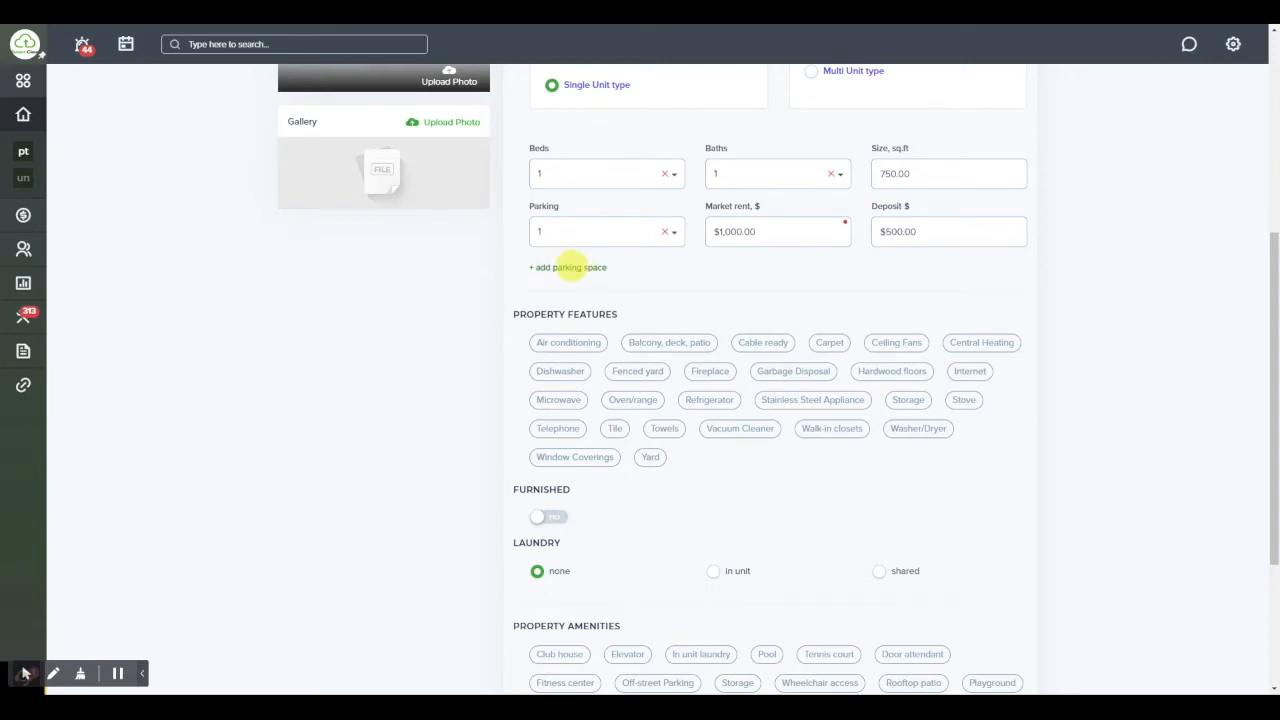
Tag Air conditioning, Garbage Disposal, Hardwood floors, Stainless Steel Appliance, Refrigerator, Microwave and Walk-in closets as features
scroll(680, 275, "down", 2)
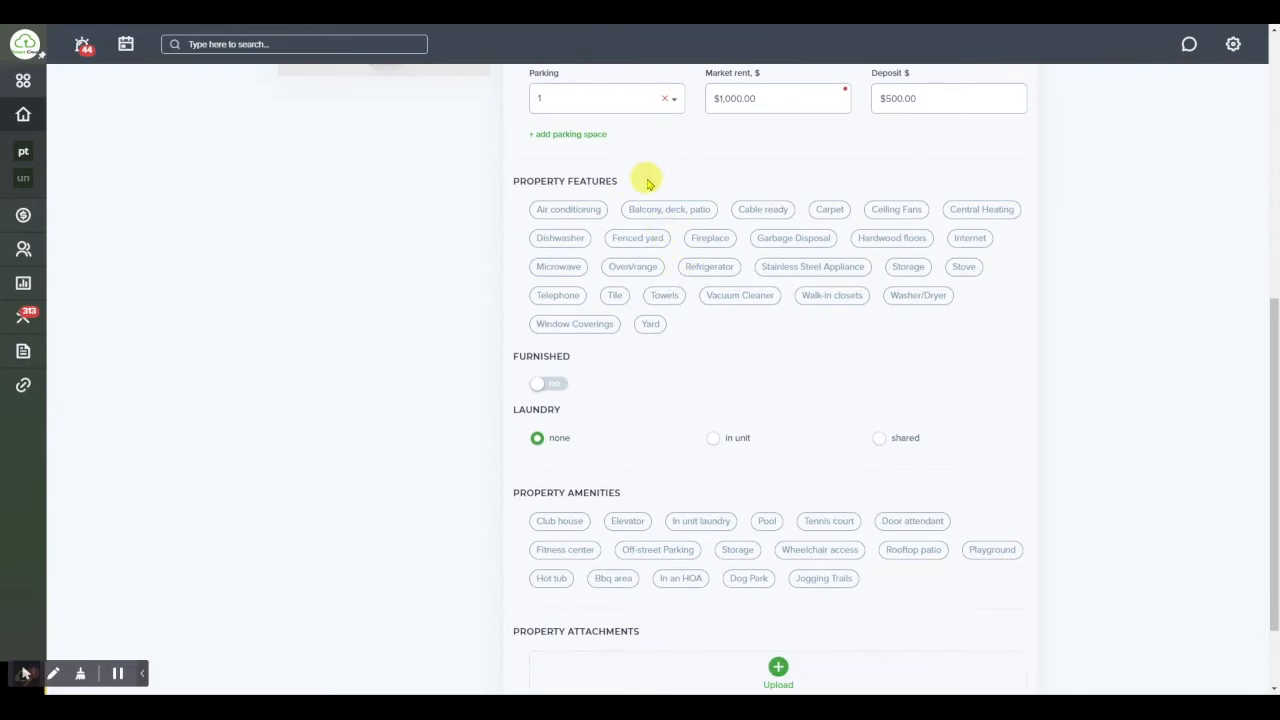
left_click(568, 209)
left_click(799, 238)
left_click(900, 238)
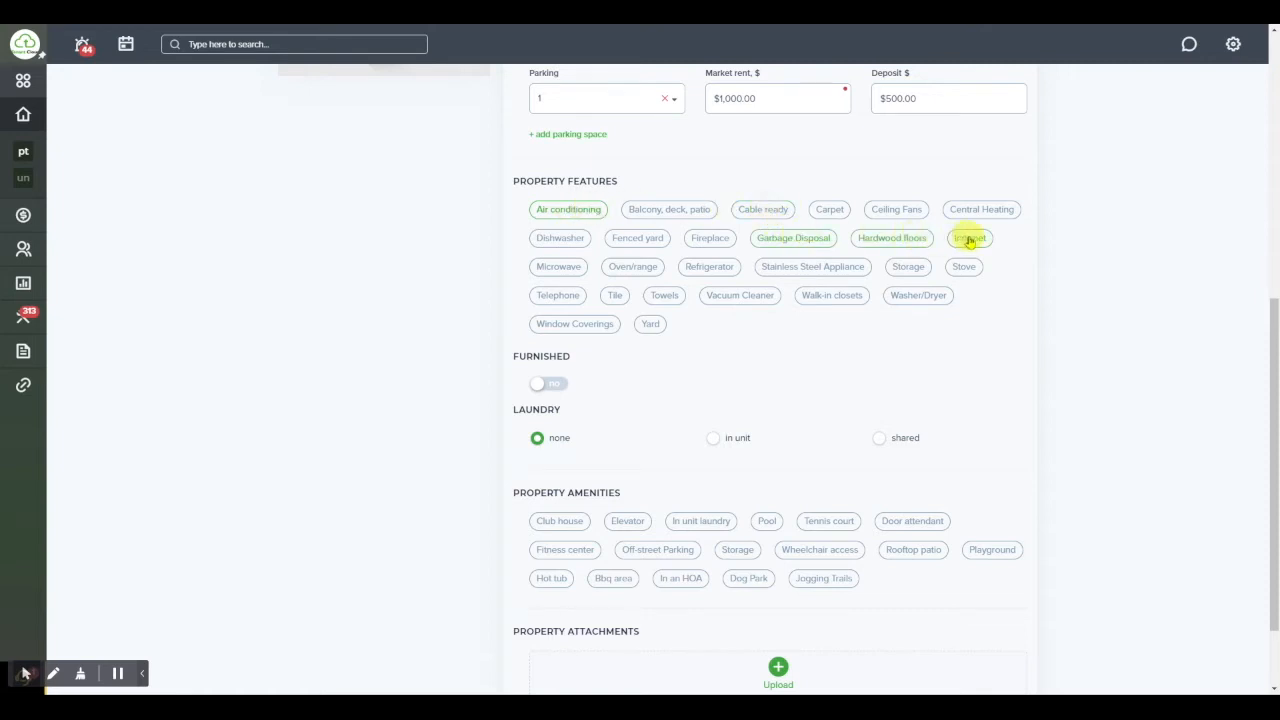
left_click(808, 266)
left_click(712, 266)
left_click(560, 267)
left_click(829, 296)
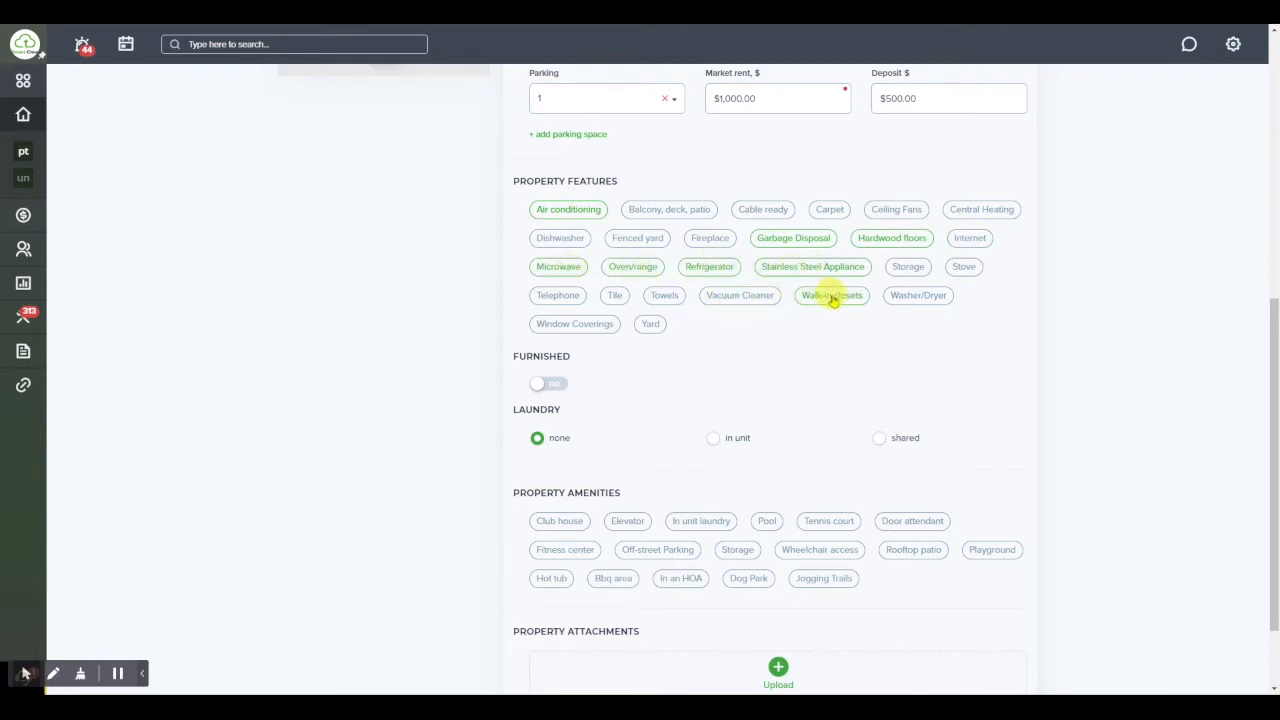
Add Storage as a feature, keep the unit unfurnished, and set laundry to in unit
left_click(908, 267)
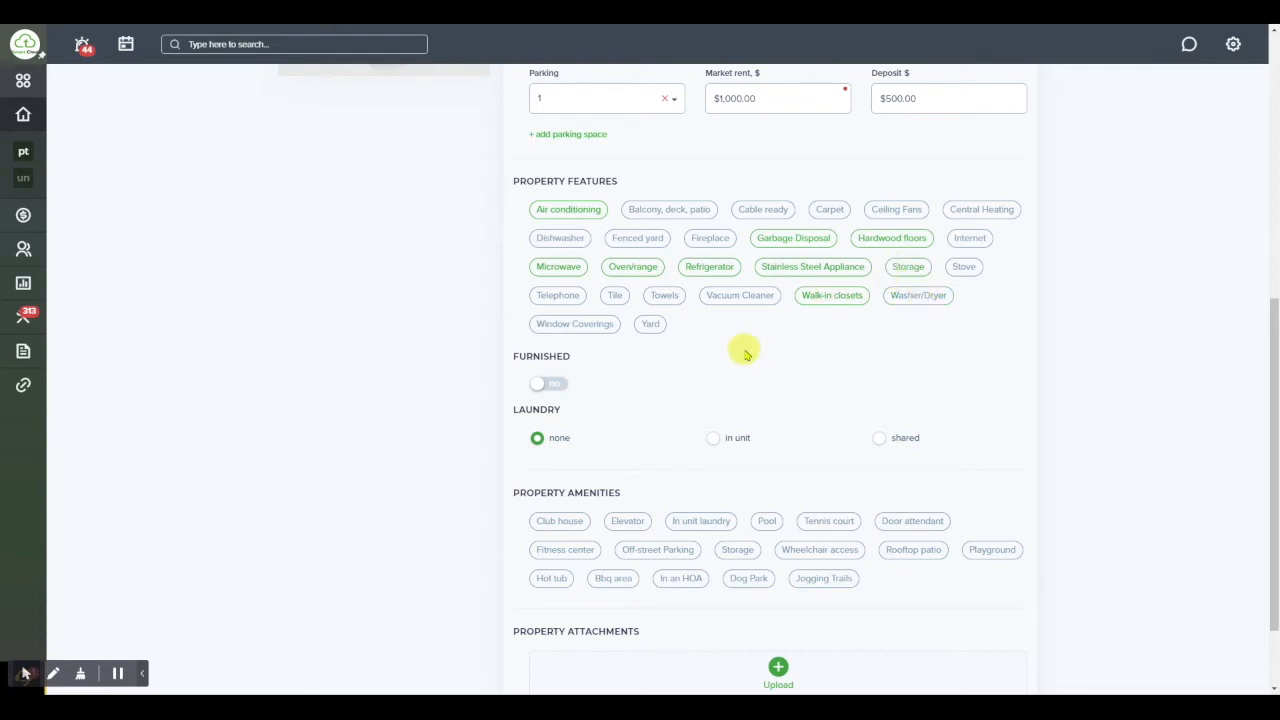
scroll(745, 354, "down", 1)
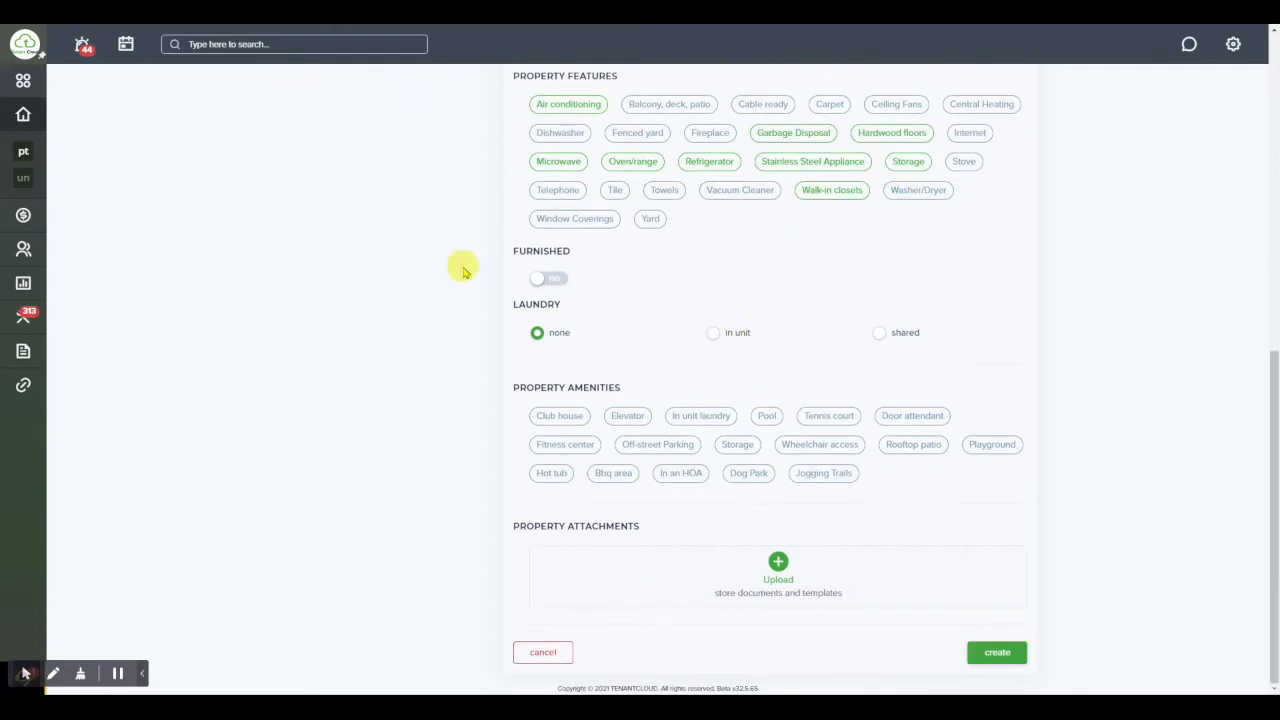
left_click(551, 279)
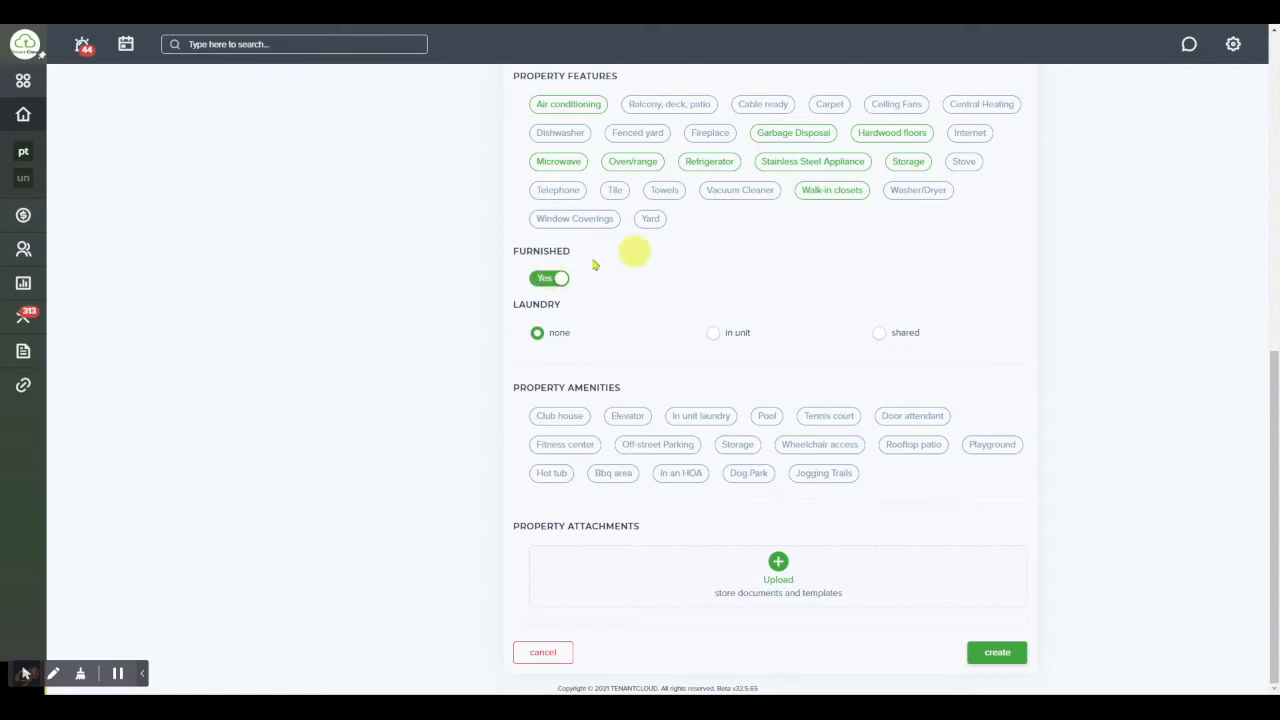
left_click(547, 279)
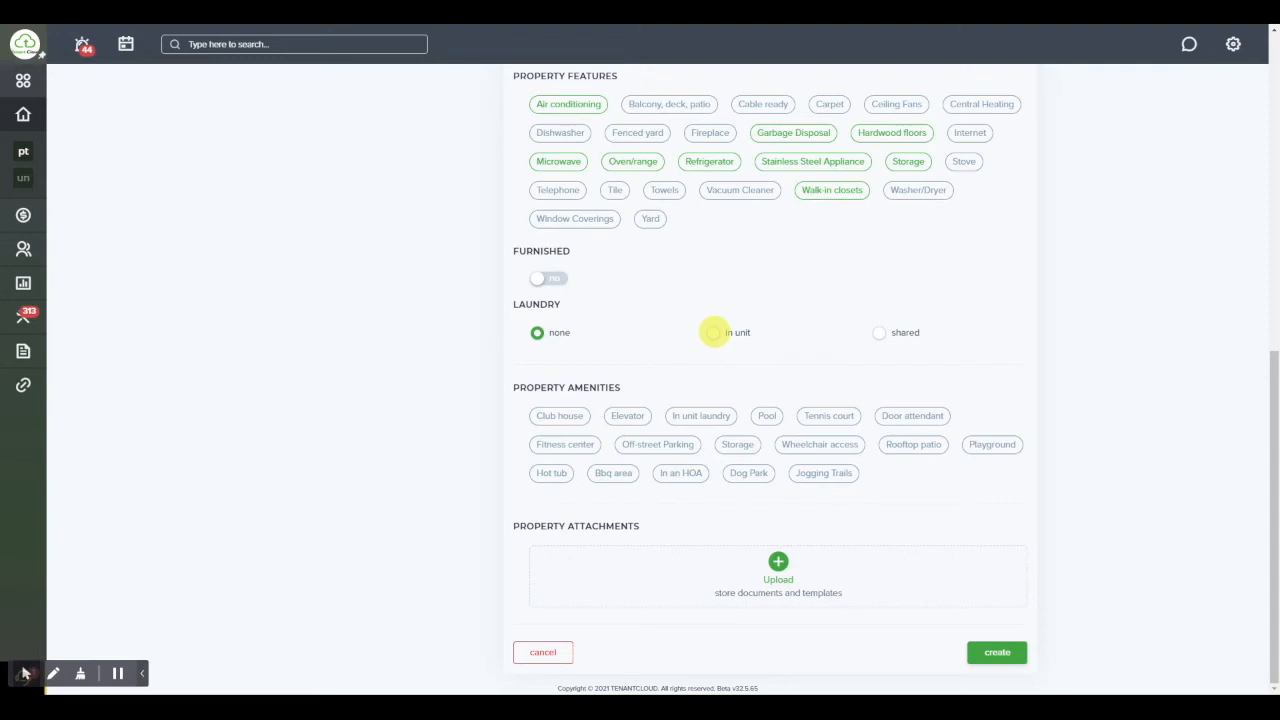
left_click(713, 332)
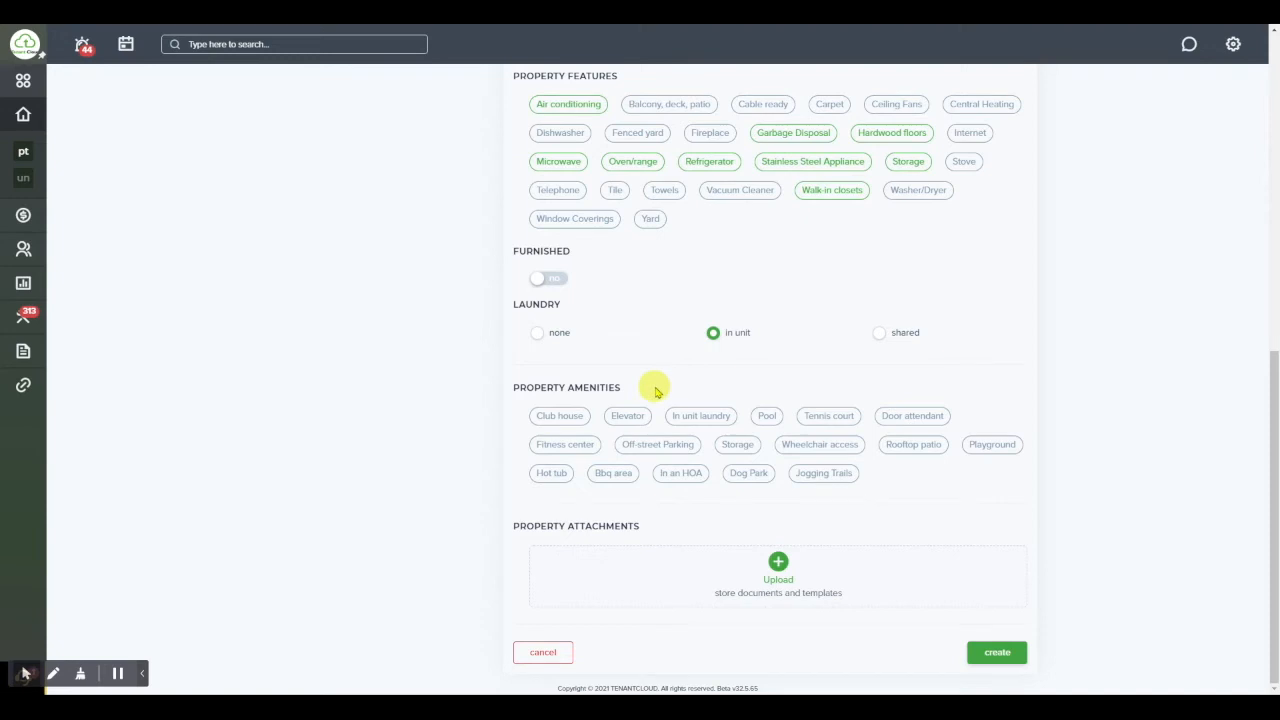
Select the Pool and Dog Park amenity chips
left_click(767, 415)
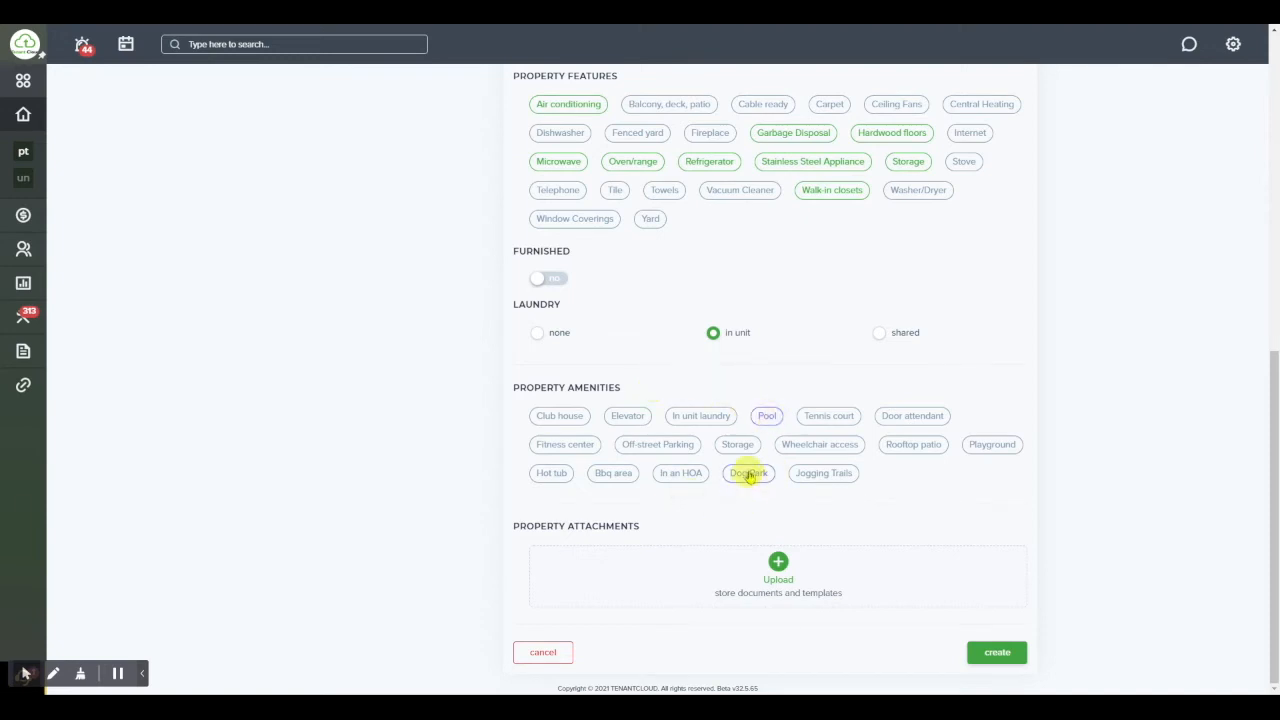
left_click(748, 474)
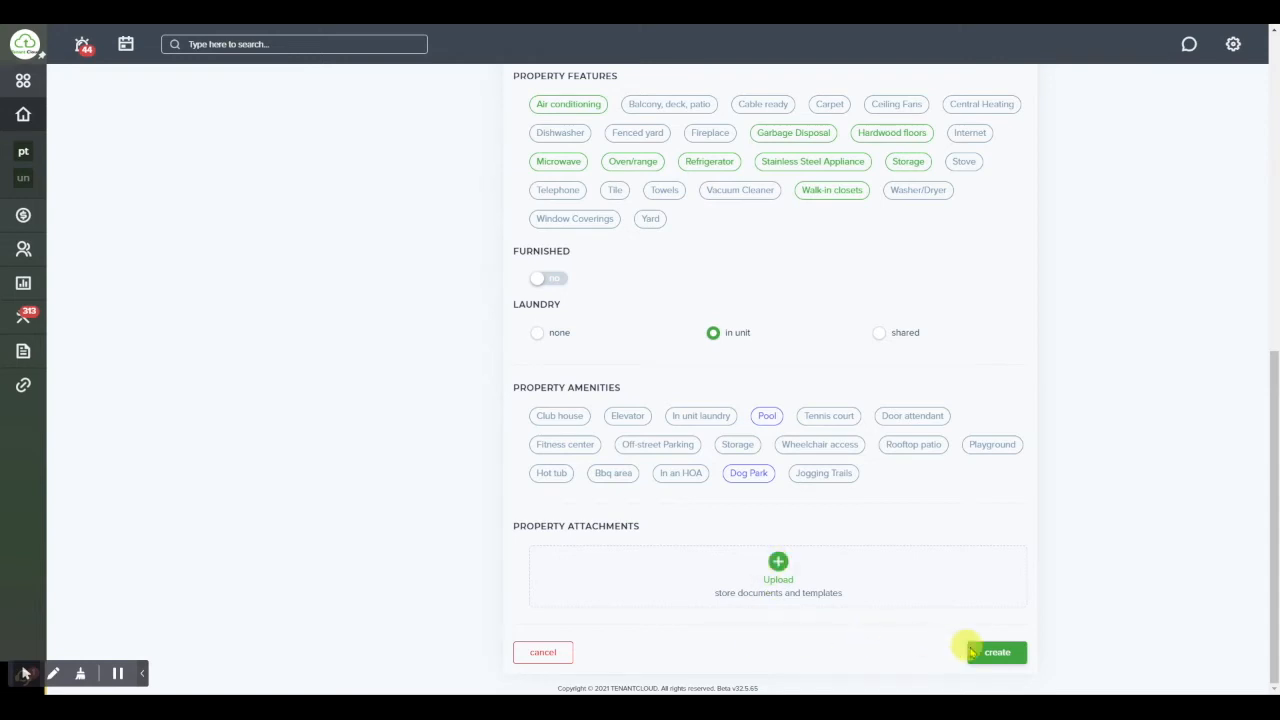
Submit the form to create Test Property
left_click(1000, 656)
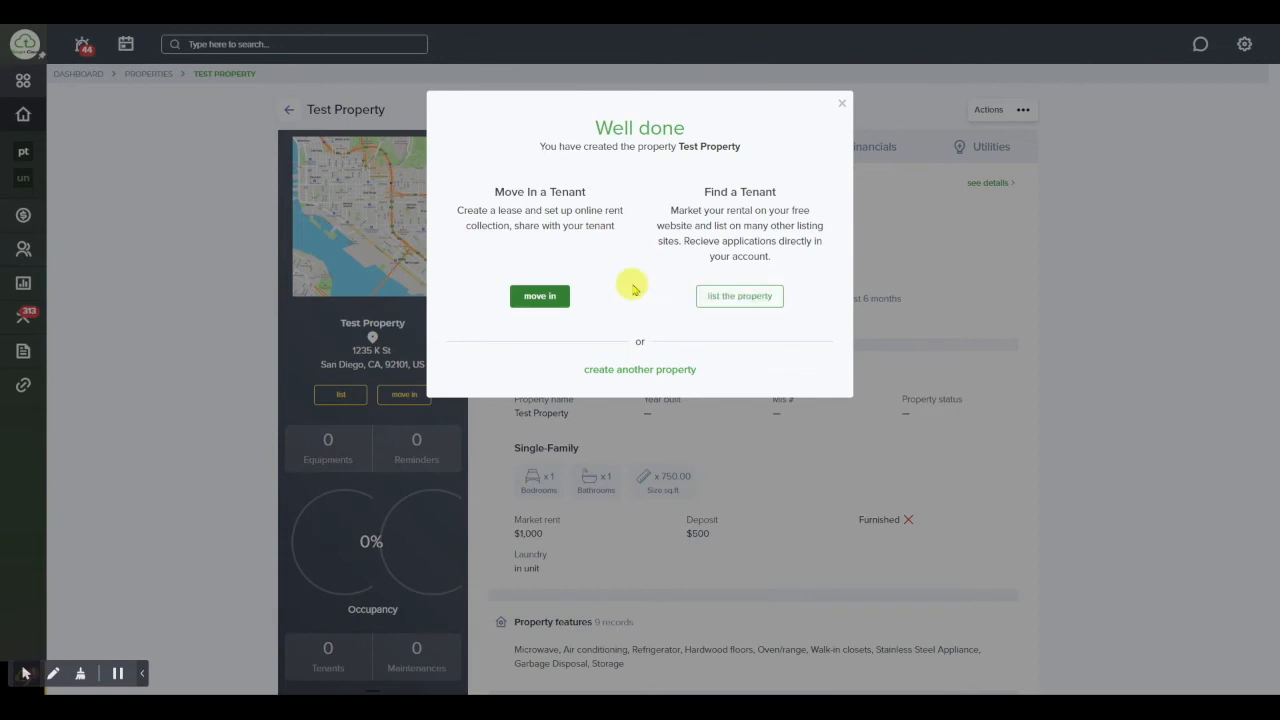
left_click(842, 107)
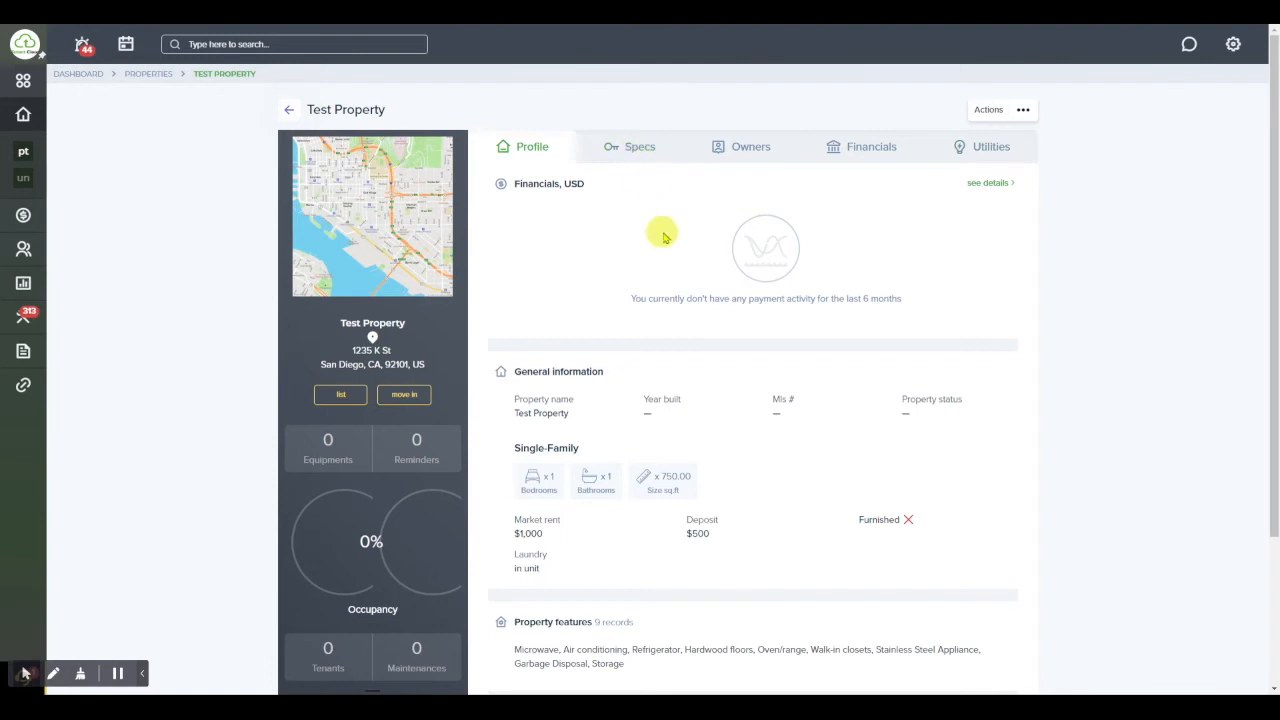
scroll(665, 236, "down", 3)
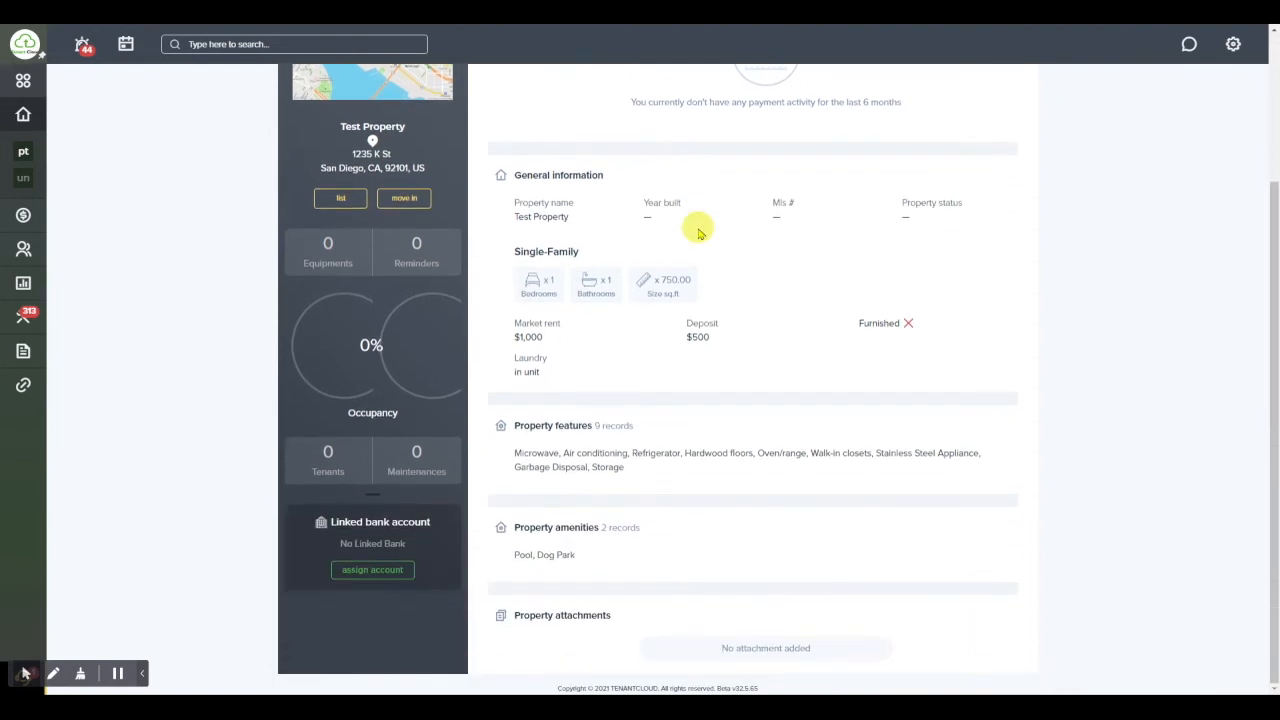
scroll(696, 230, "up", 3)
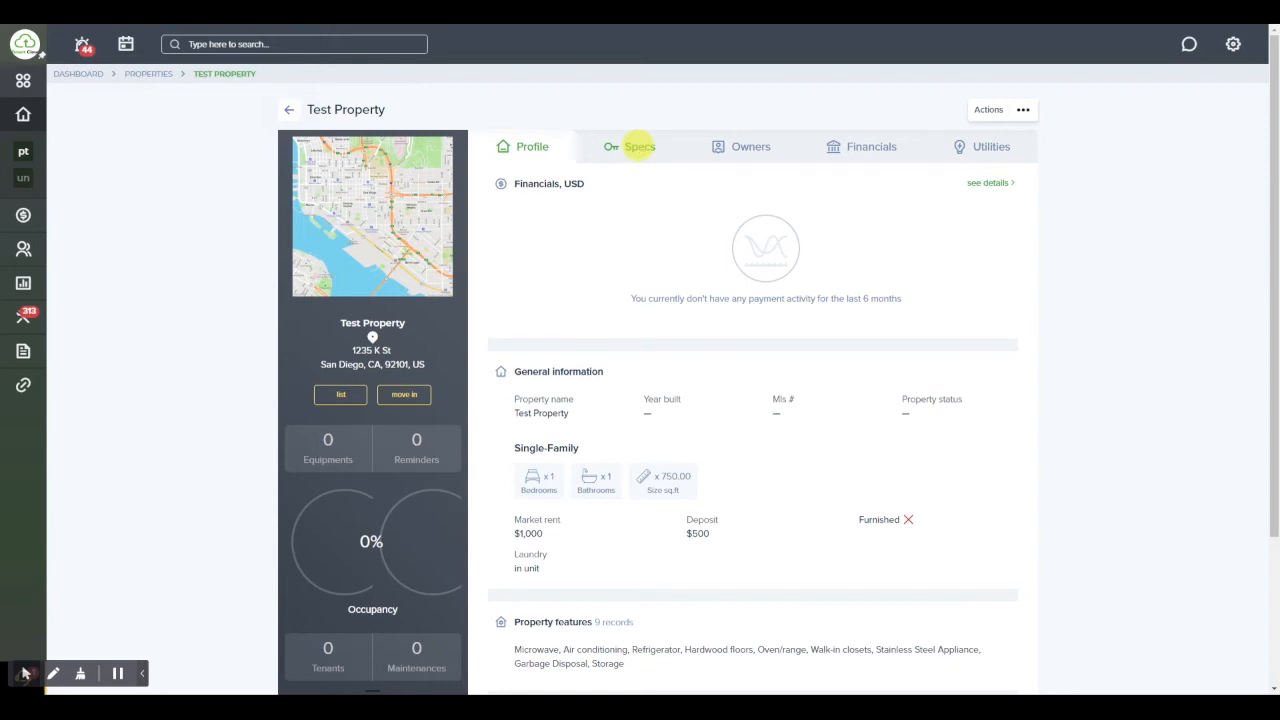
Show Test Property's Specs section
left_click(639, 148)
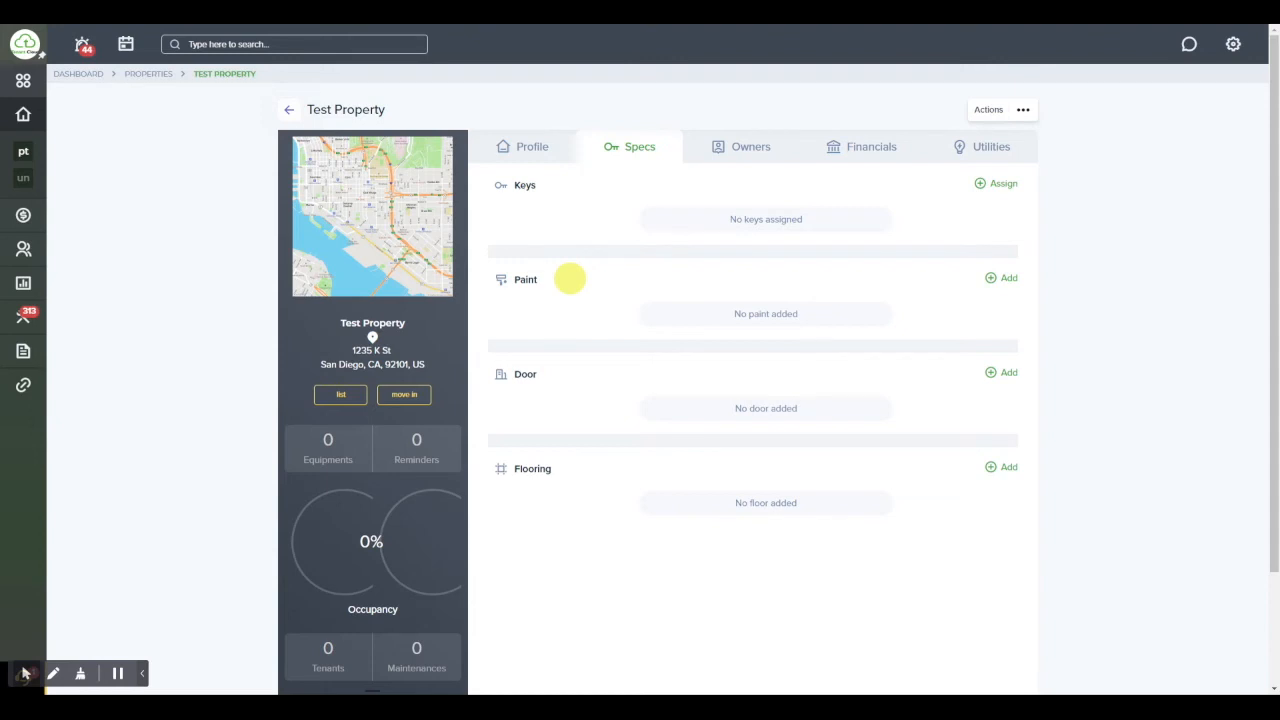
Show Test Property's Owners section
left_click(748, 153)
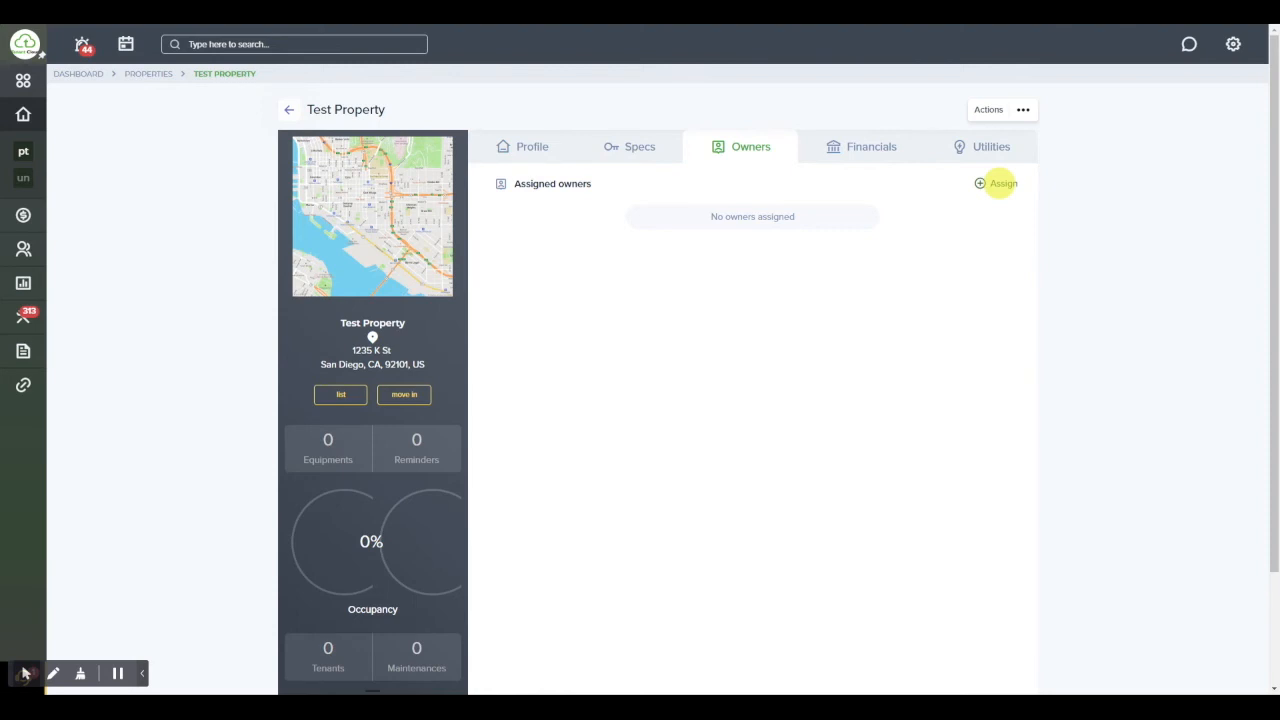
Switch Test Property's record to the Financials tab to review its financial details
left_click(871, 150)
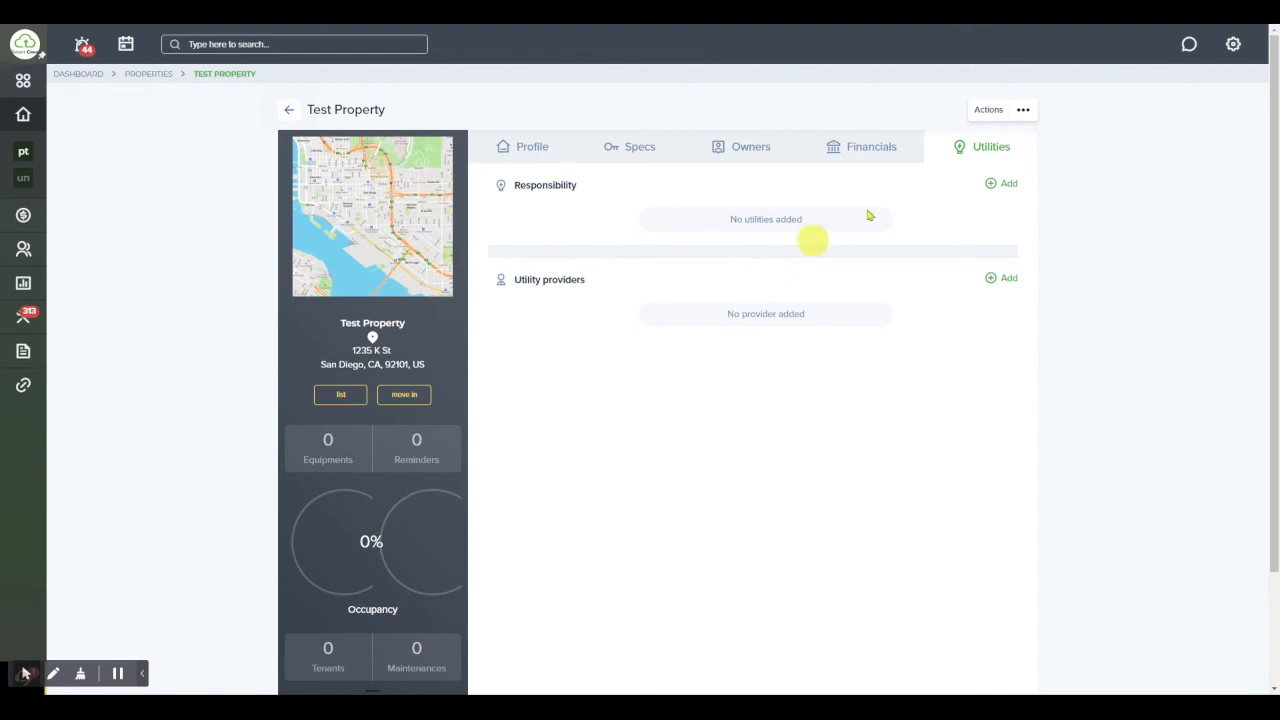
left_click(1022, 112)
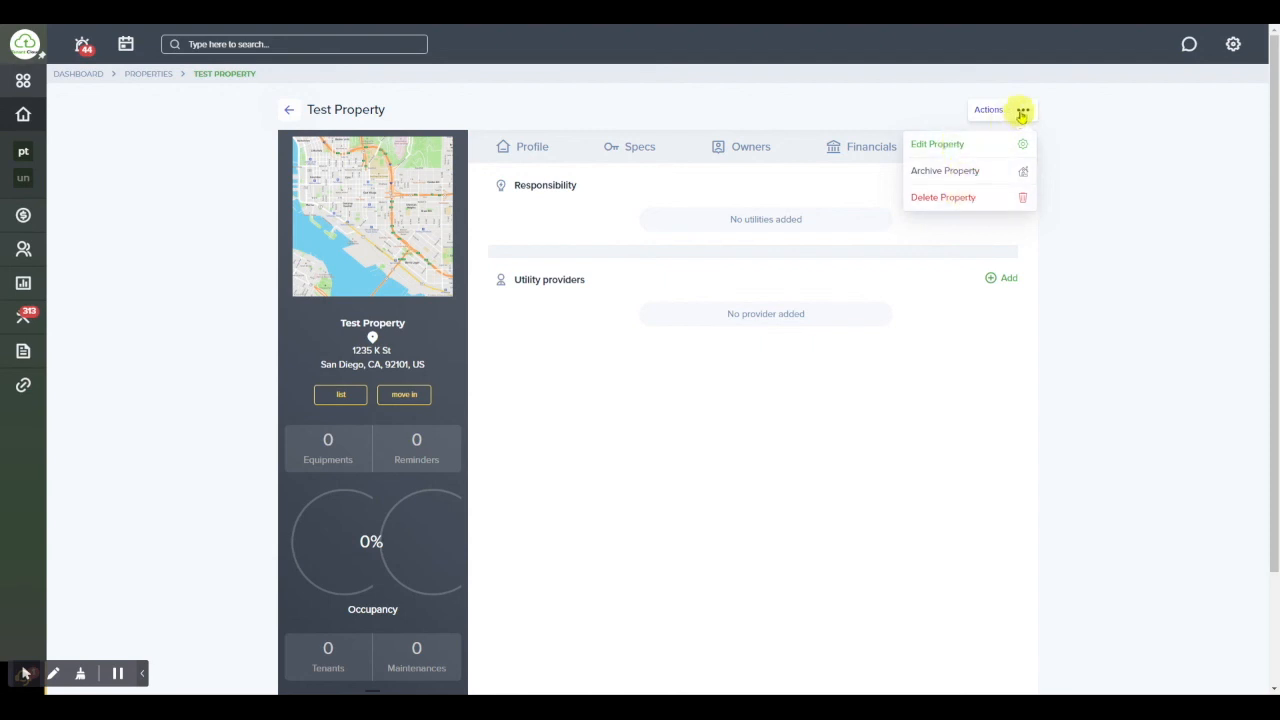
left_click(735, 375)
scroll(738, 380, "down", 1)
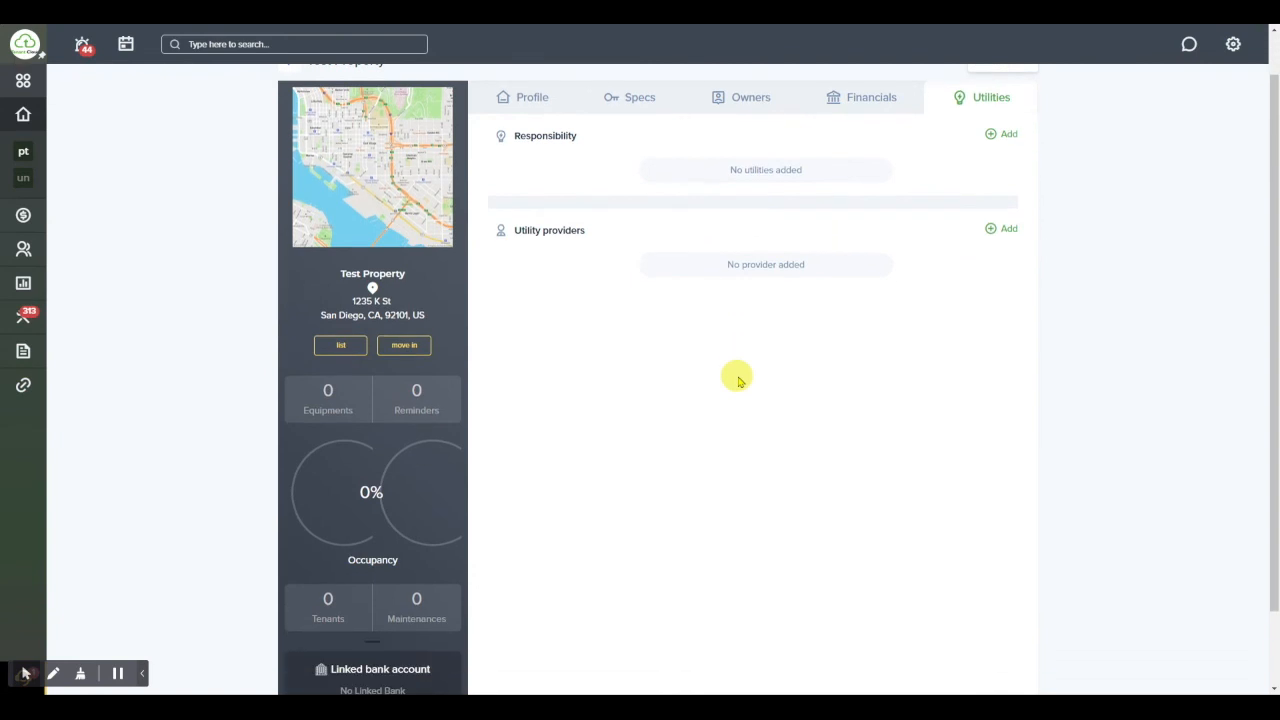
scroll(738, 380, "down", 1)
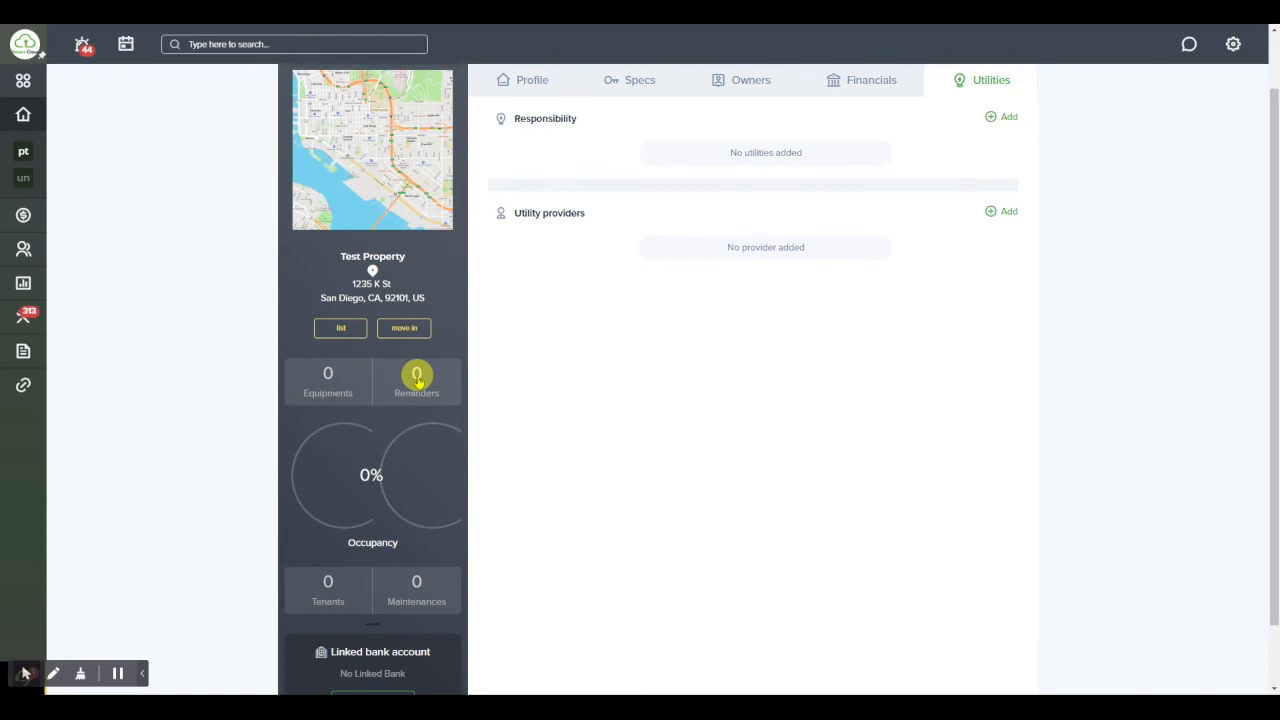
scroll(417, 378, "down", 1)
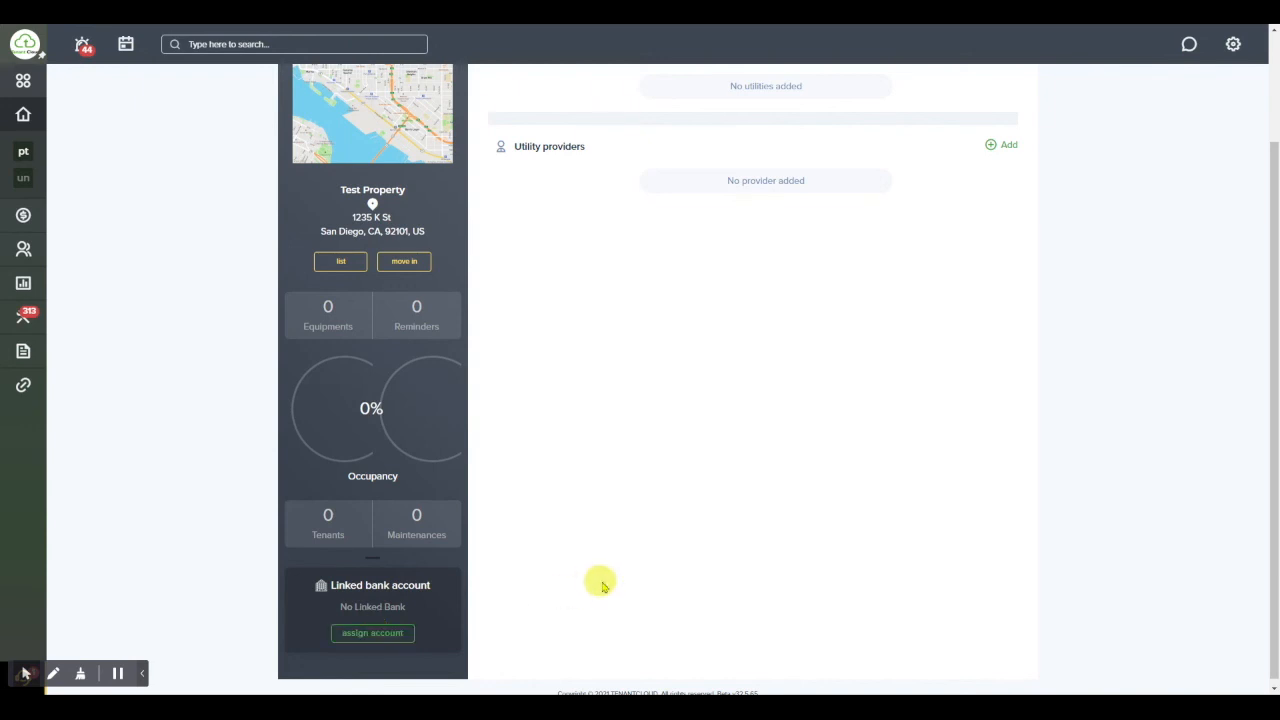
scroll(603, 585, "up", 2)
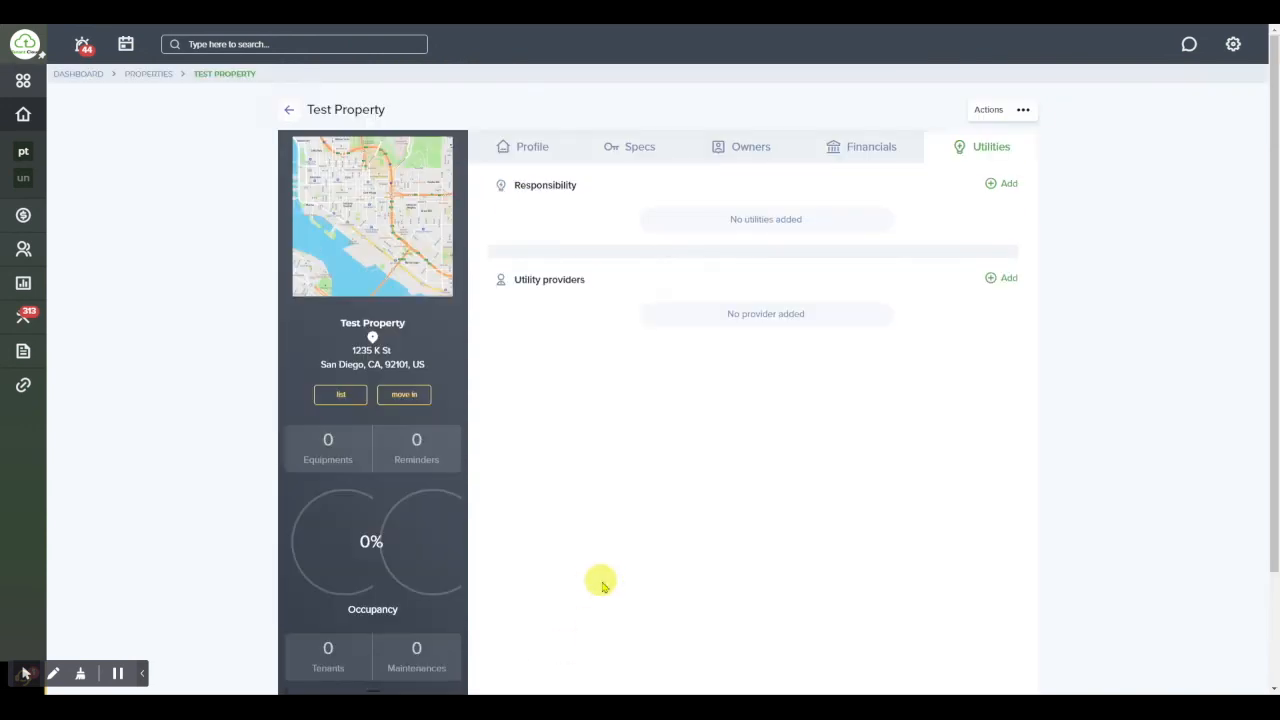